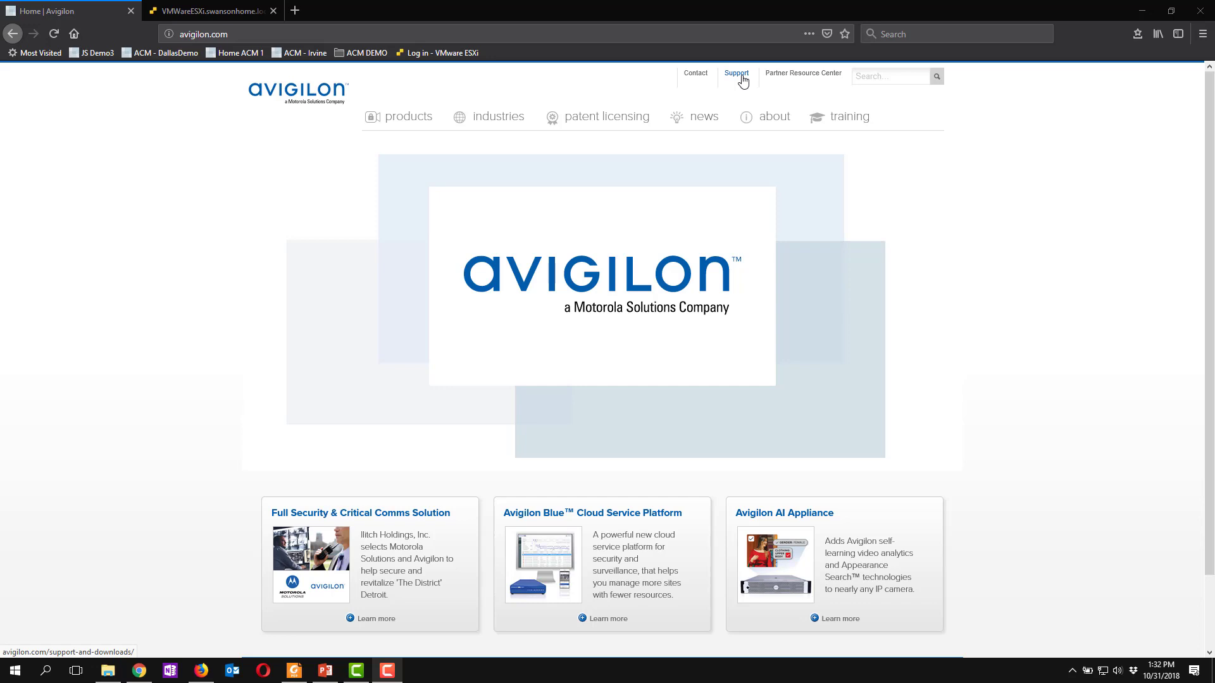
- Download the Access Control Manager 5.12 SR2 Virtual install file (ACM_VM_5.12.0_SR2.ova) from Avigilon's ACM software support downloads
{"action": "left_click", "coordinate": [742, 76]}
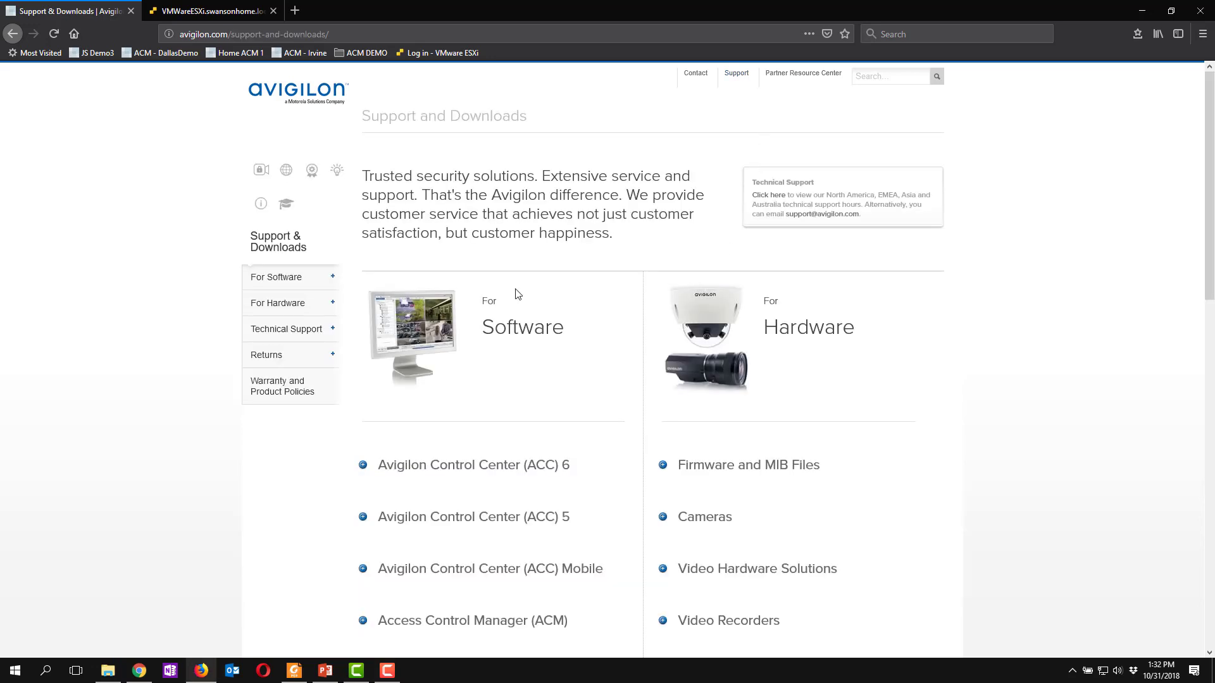
{"action": "left_click", "coordinate": [282, 281]}
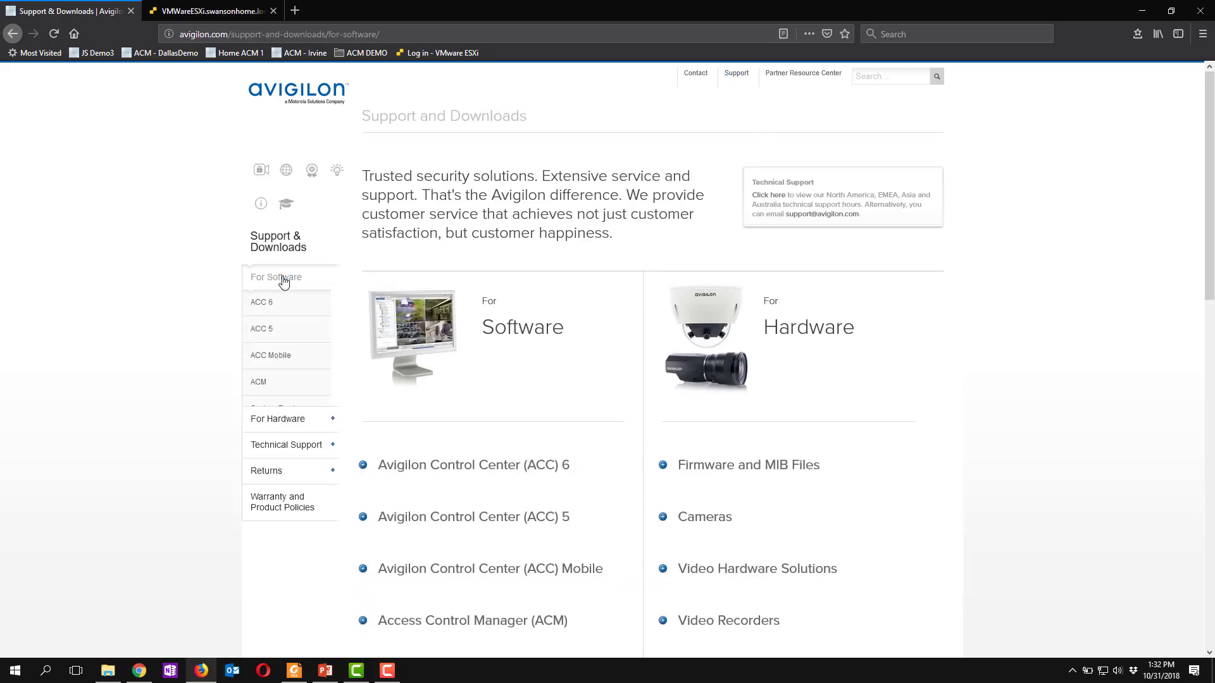
{"action": "left_click", "coordinate": [259, 384]}
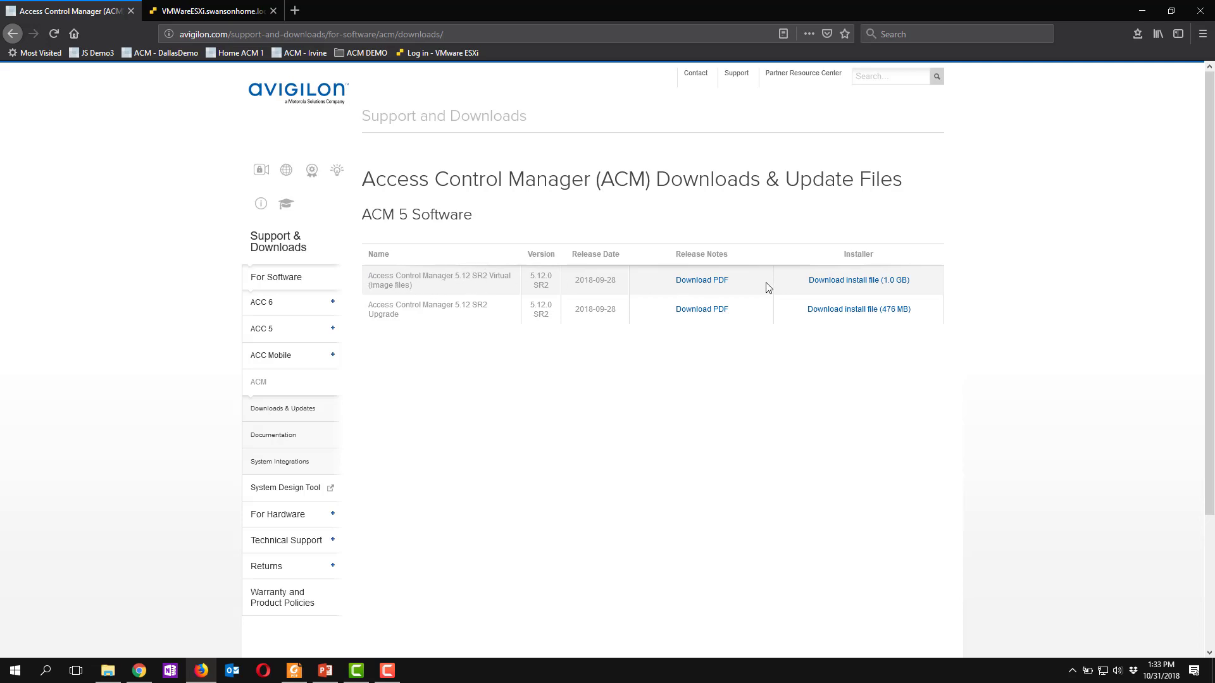
{"action": "left_click", "coordinate": [824, 284]}
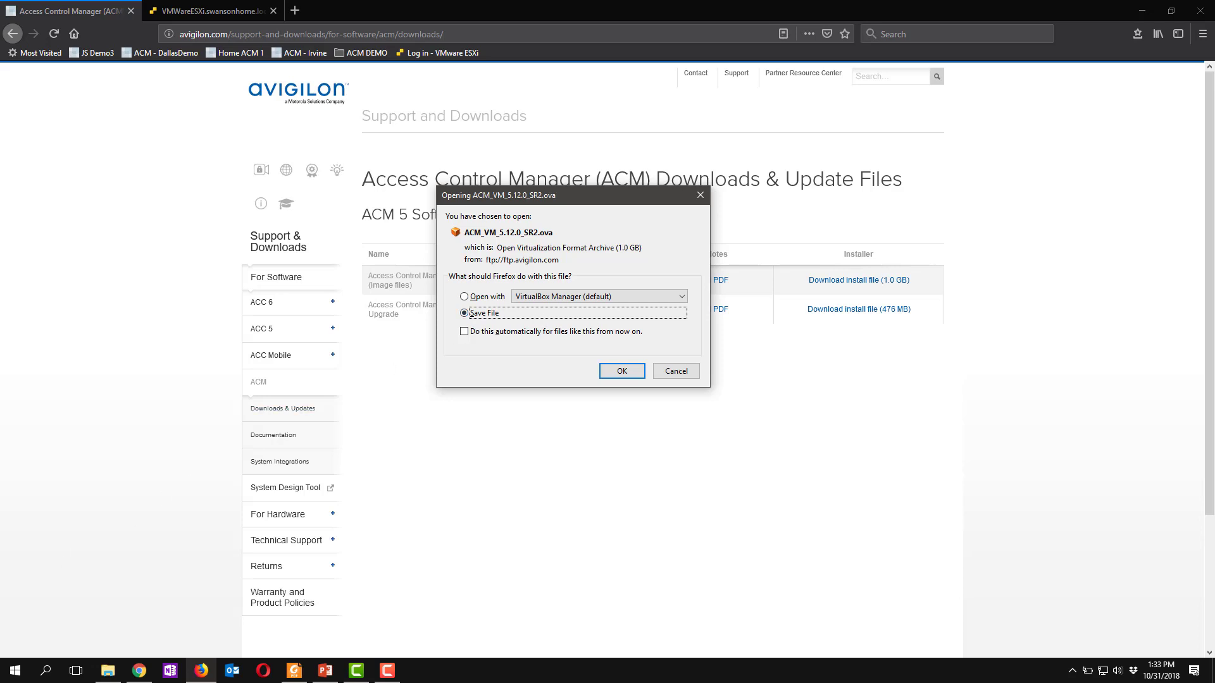
{"action": "key", "text": "Return"}
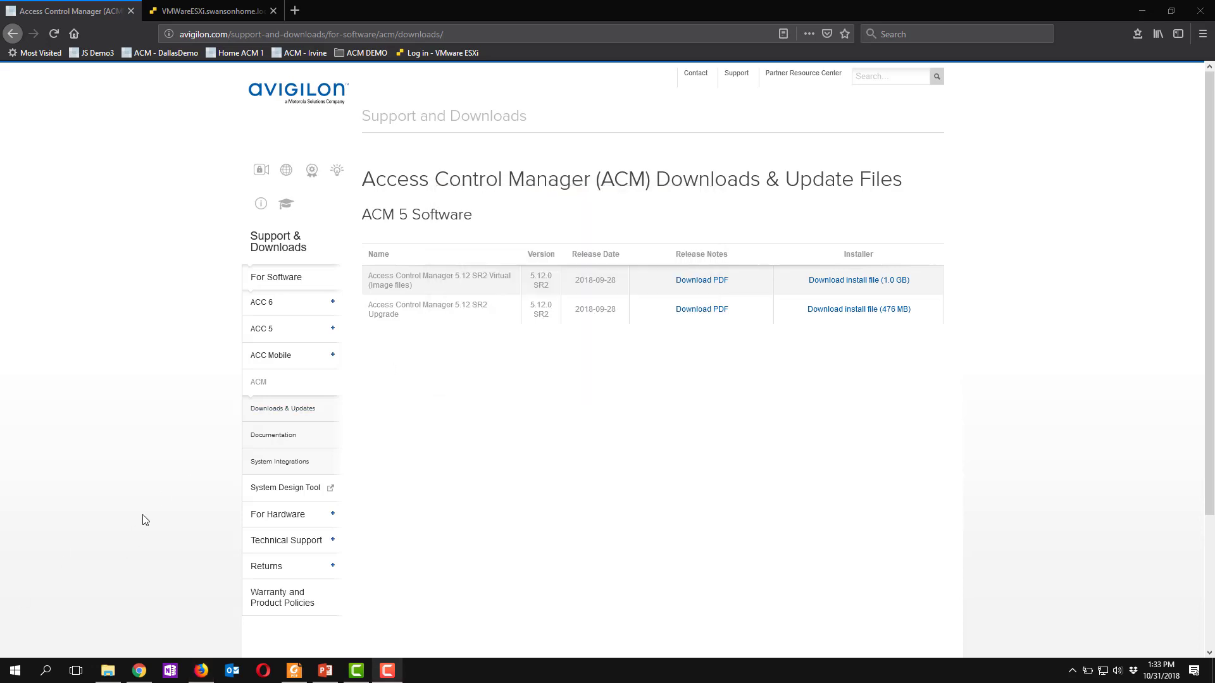
- Switch to File Explorer and locate the ACM_VM_5.12.0_SR2 archive in the 5.12 SR2 folder
{"action": "left_click", "coordinate": [107, 671]}
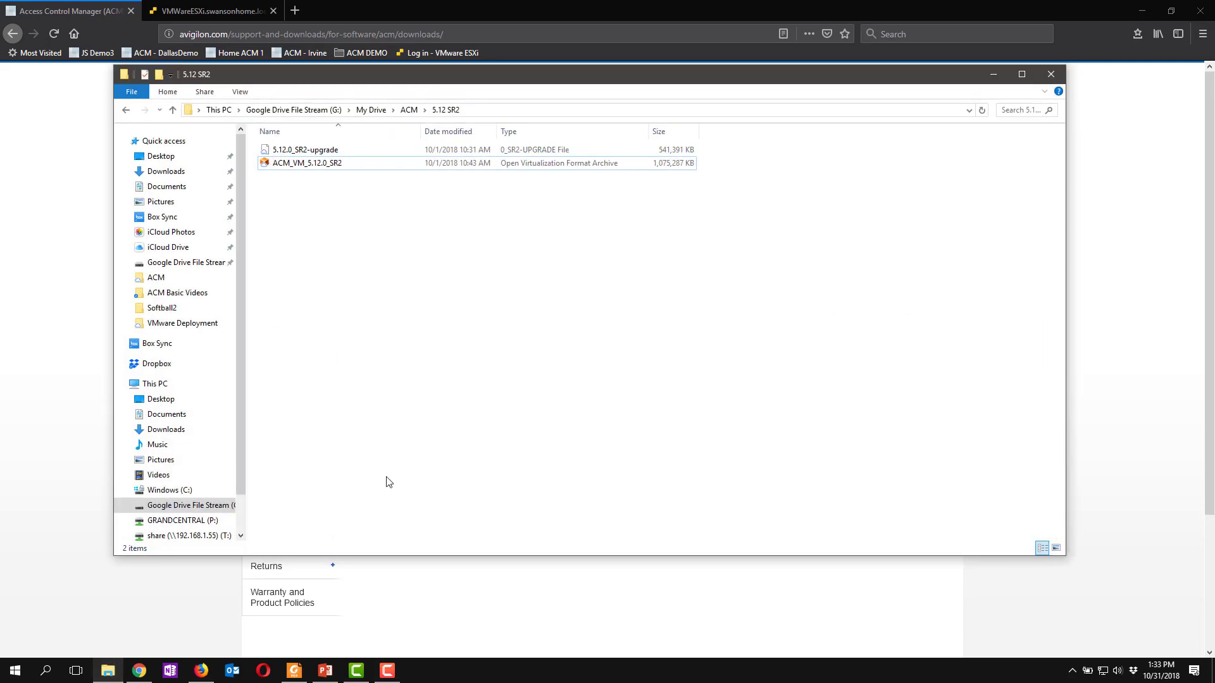
{"action": "left_click", "coordinate": [299, 164]}
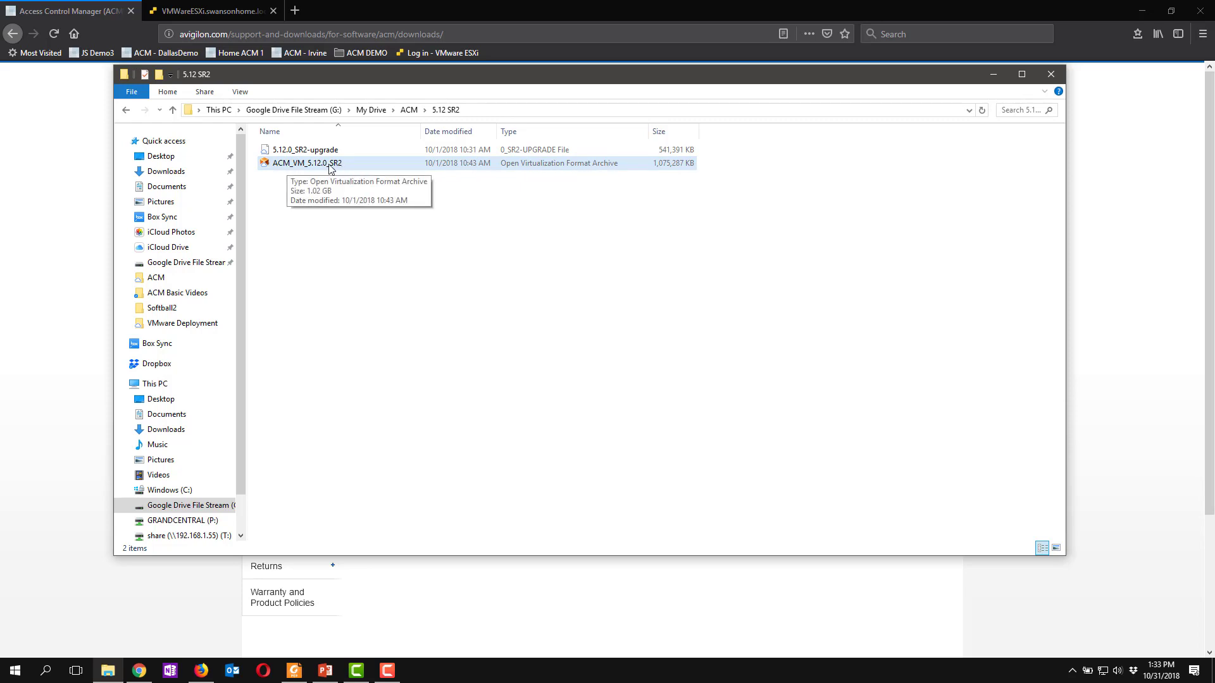
{"action": "left_click", "coordinate": [992, 77]}
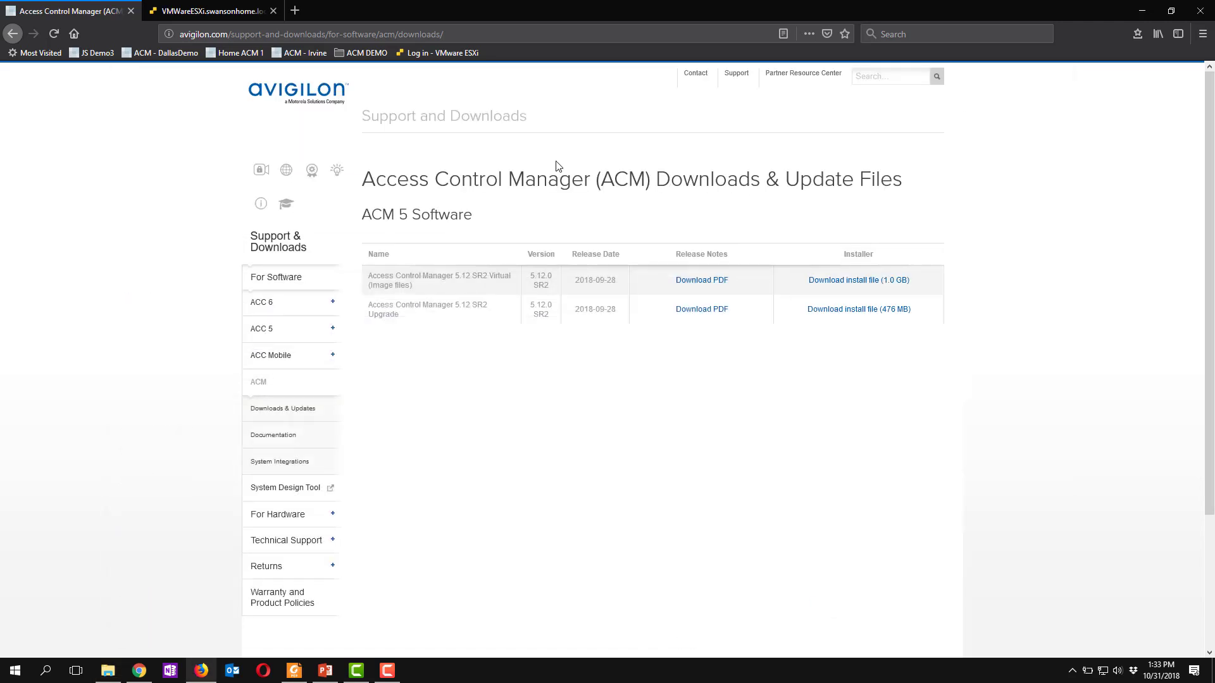
- Switch to the VMware ESXi host page and start a new virtual machine deployment from an OVF or OVA file
{"action": "left_click", "coordinate": [211, 14]}
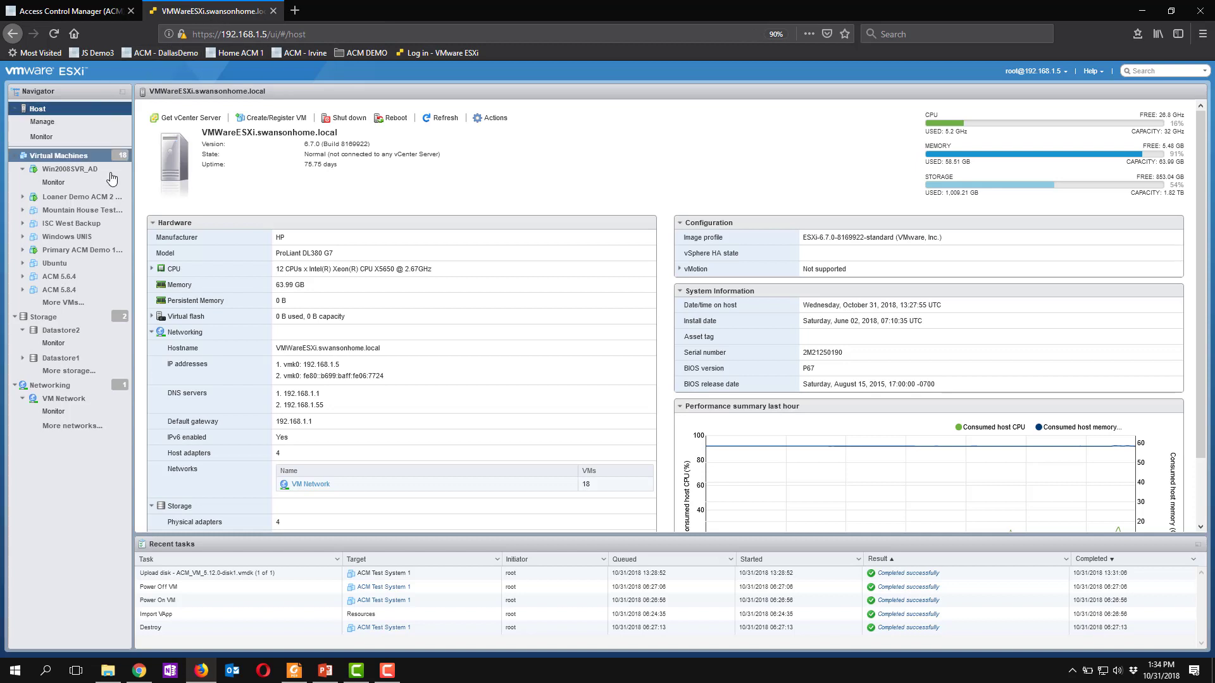
{"action": "left_click", "coordinate": [273, 120]}
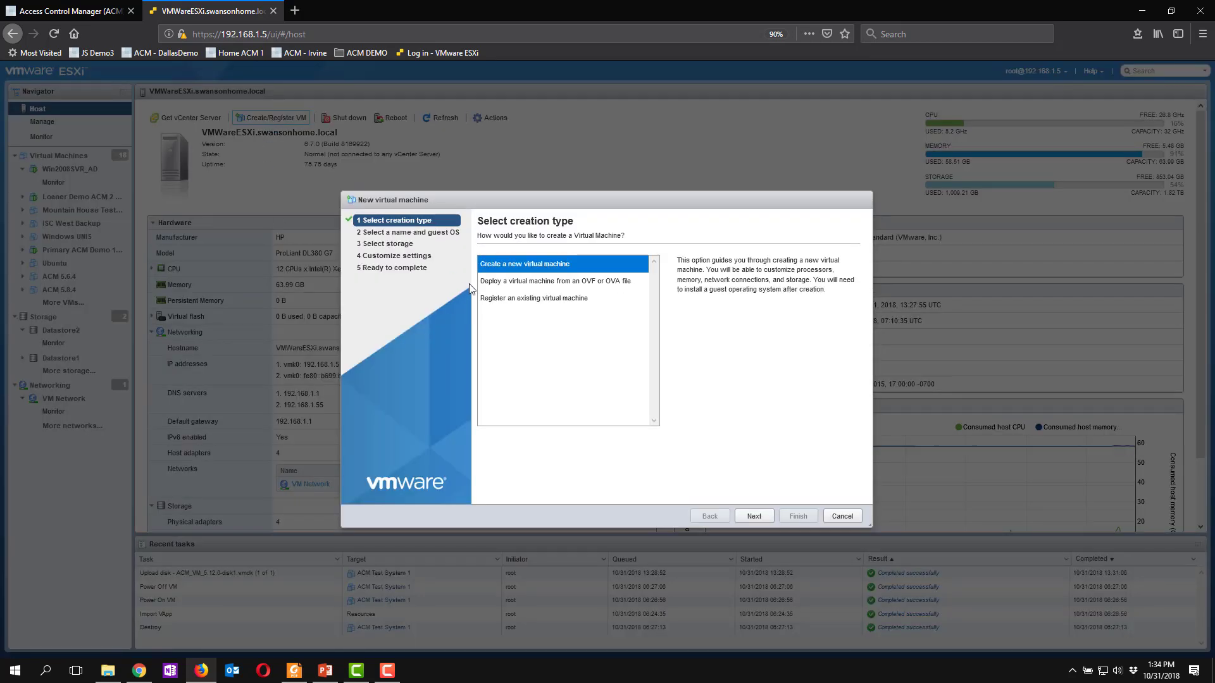
{"action": "left_click", "coordinate": [557, 283]}
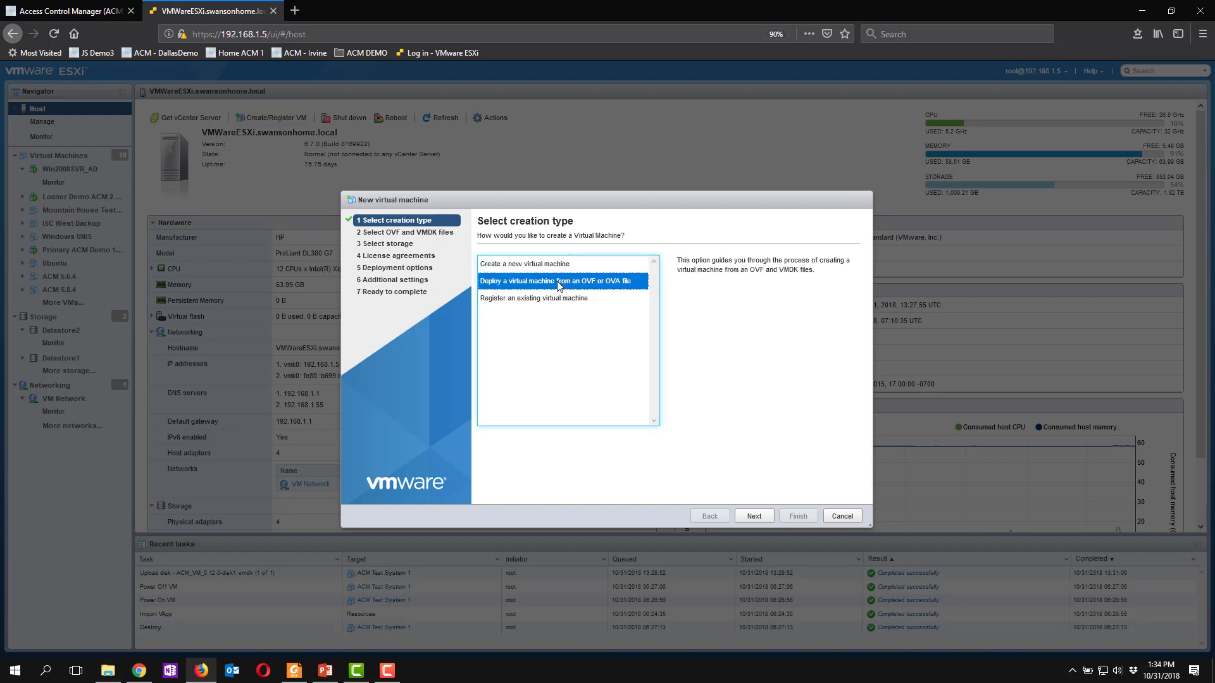
{"action": "left_click", "coordinate": [745, 520]}
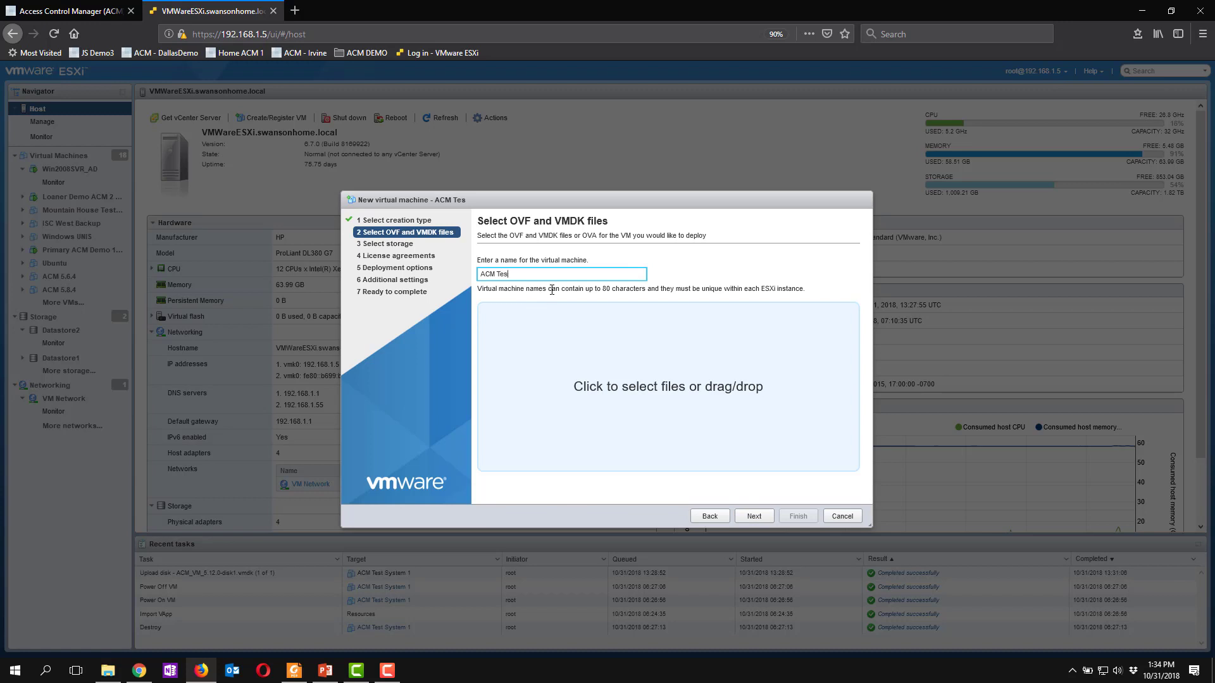
- Name the virtual machine ACM Test System and select ACM_VM_5.12.0_SR2.ova as its deployment file
{"action": "type", "text": "ACM Test System"}
{"action": "left_click", "coordinate": [627, 392]}
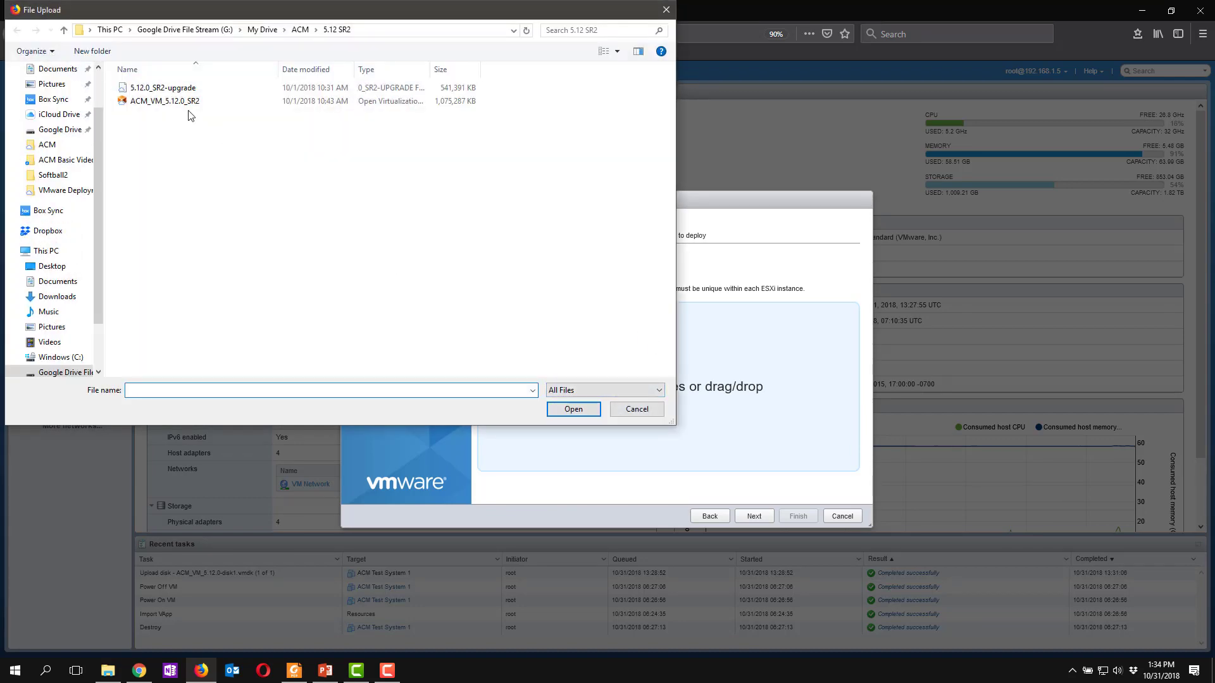
{"action": "left_click", "coordinate": [185, 102]}
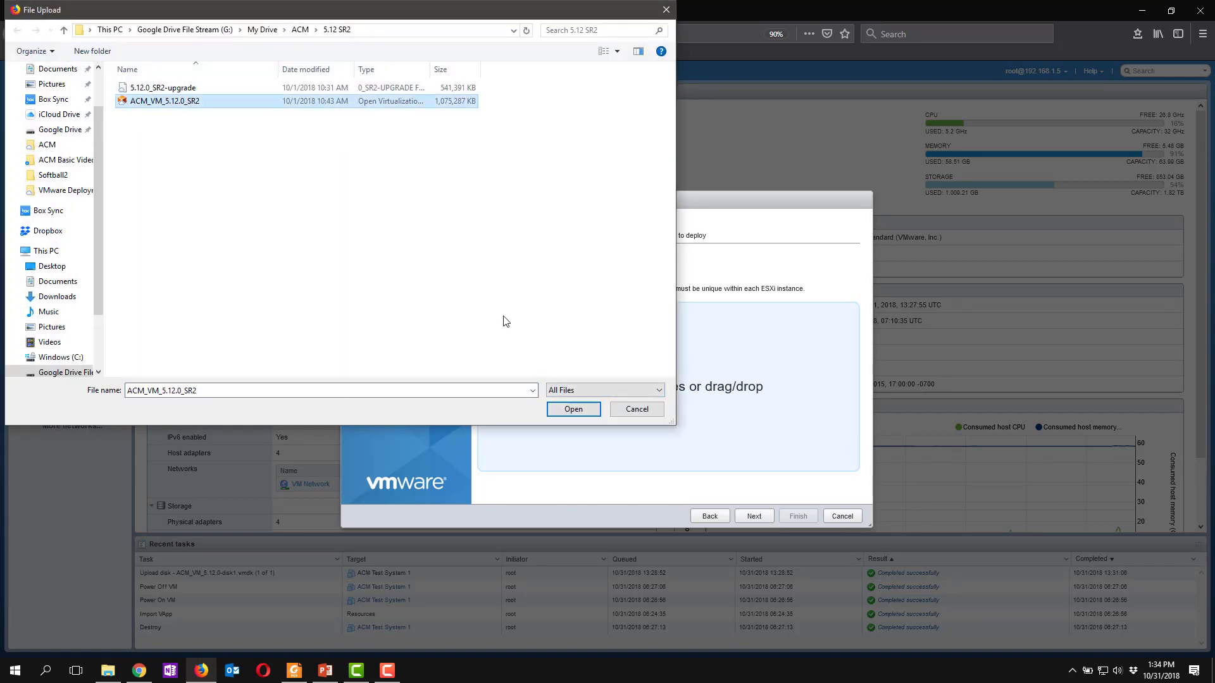
{"action": "left_click", "coordinate": [574, 410]}
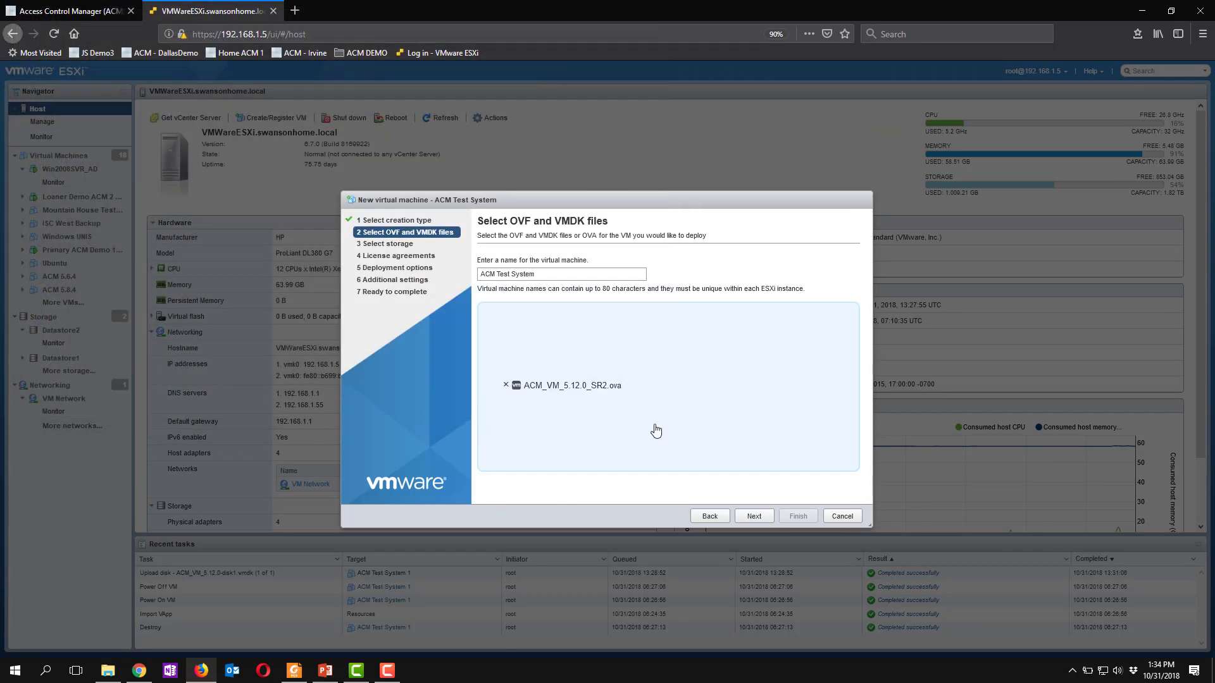
{"action": "left_click", "coordinate": [758, 521]}
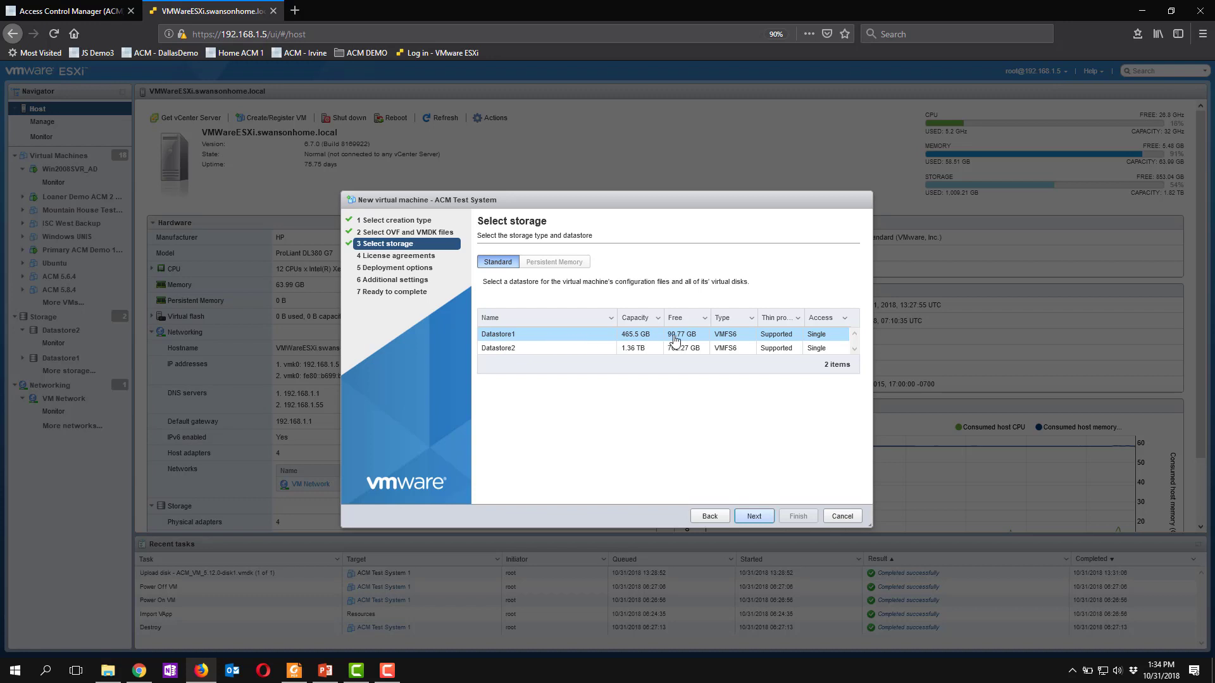
- Finish the deployment on Datastore1 with VM Network and thin provisioning, turning off automatic power-on
{"action": "left_click", "coordinate": [754, 518]}
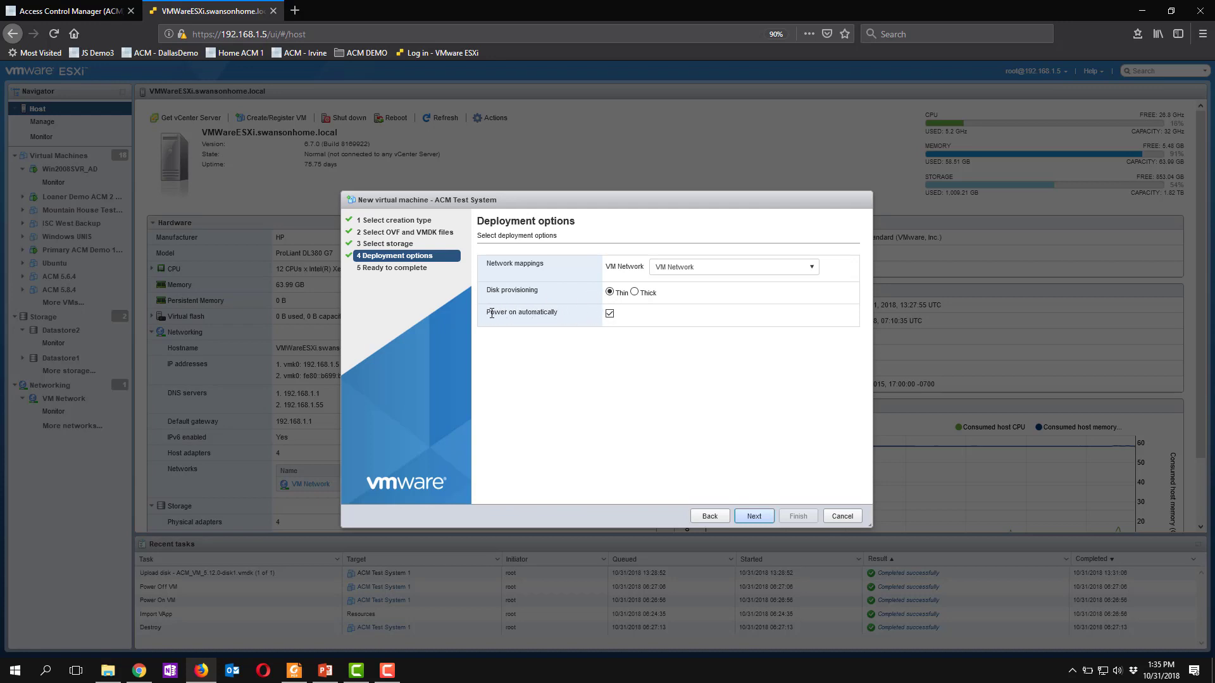
{"action": "left_click", "coordinate": [610, 315]}
{"action": "left_click", "coordinate": [754, 518]}
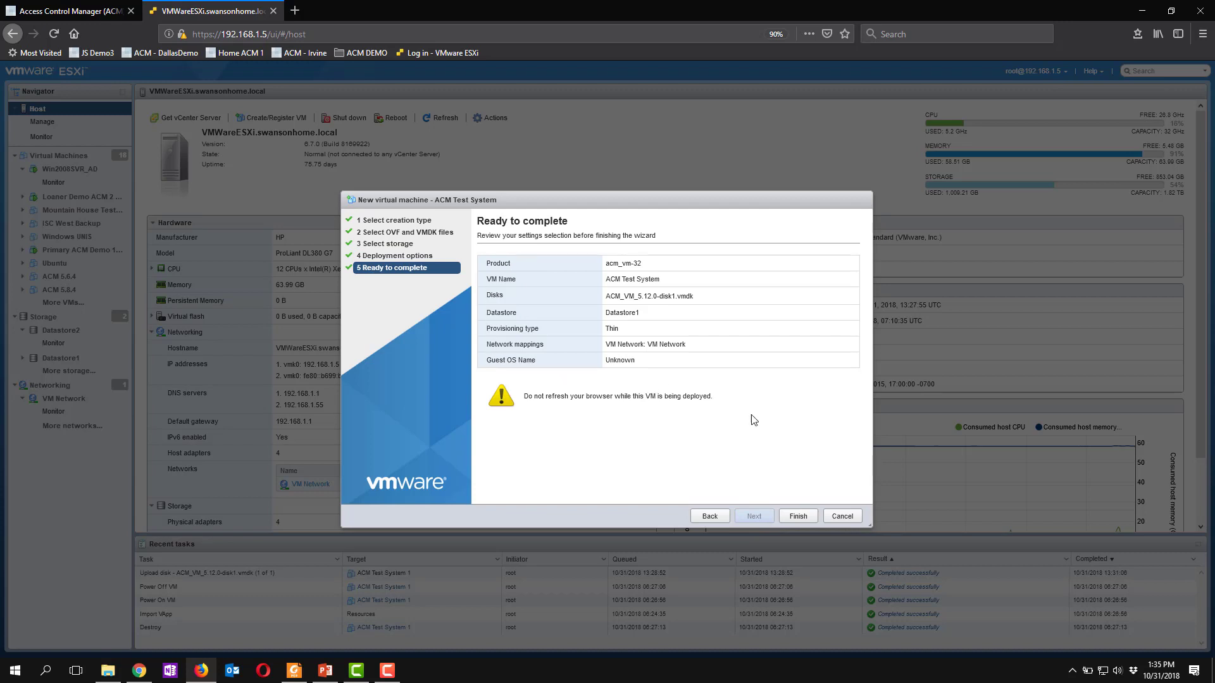
{"action": "left_click", "coordinate": [797, 517]}
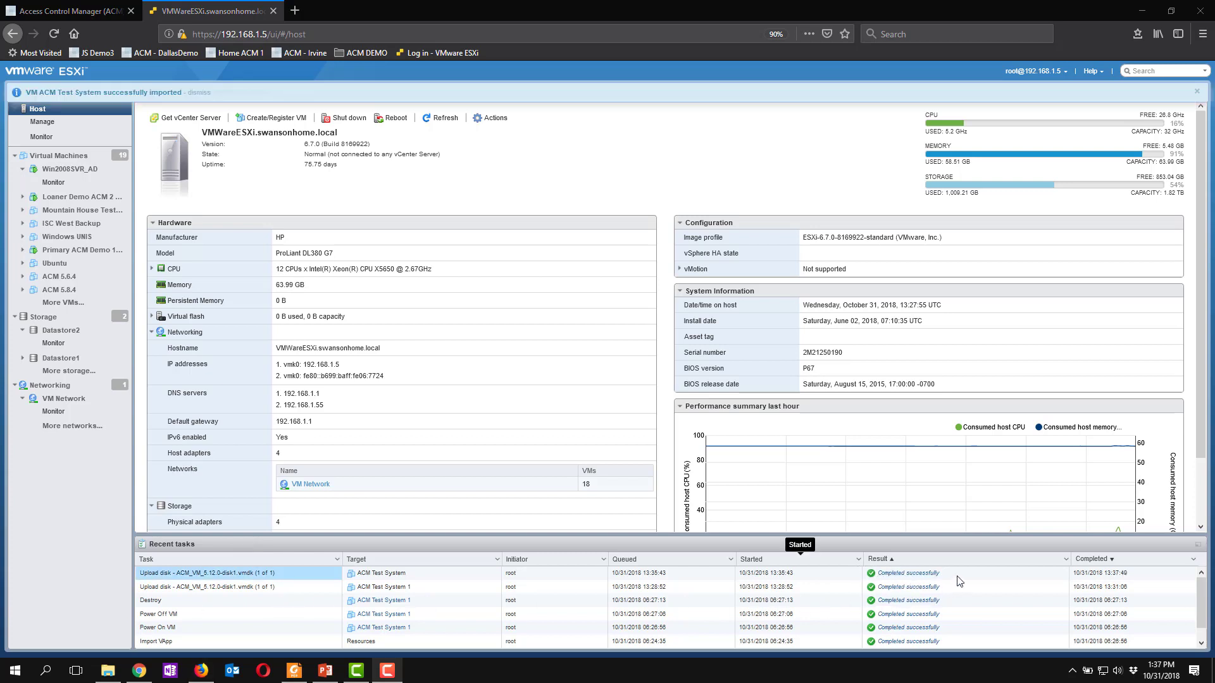
- Open ACM Test System from the host's virtual machine list and power it on
{"action": "scroll", "coordinate": [253, 611], "scroll_direction": "down", "scroll_amount": 1}
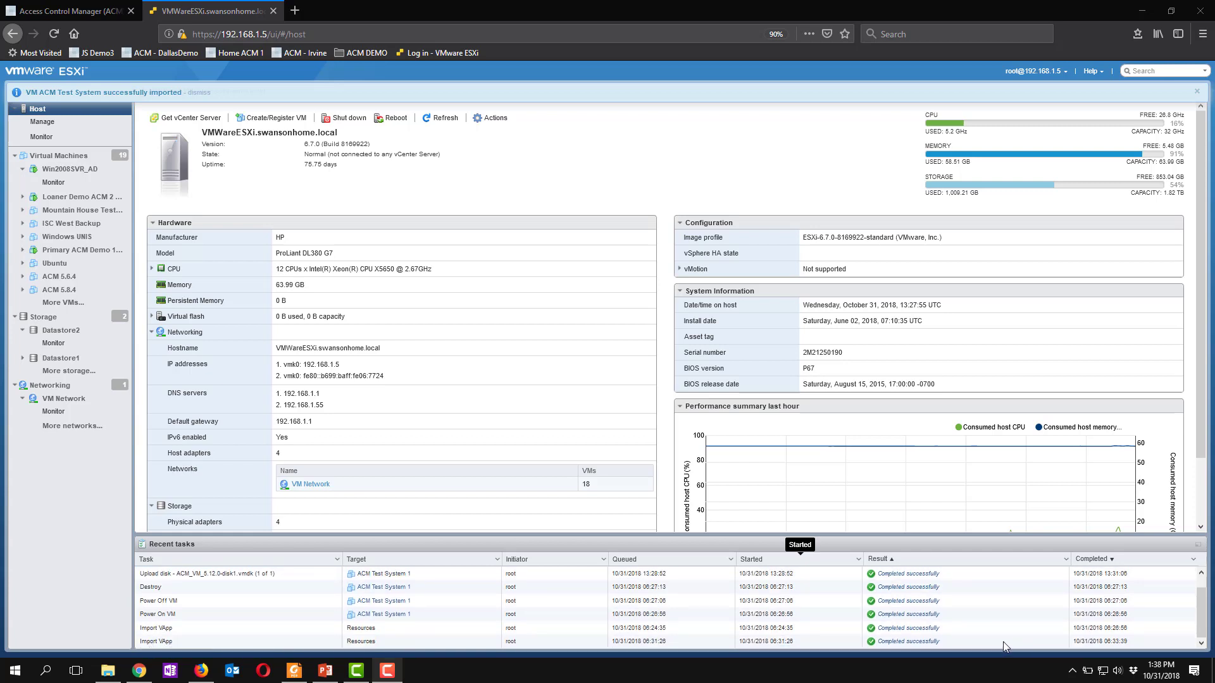
{"action": "left_click", "coordinate": [42, 158]}
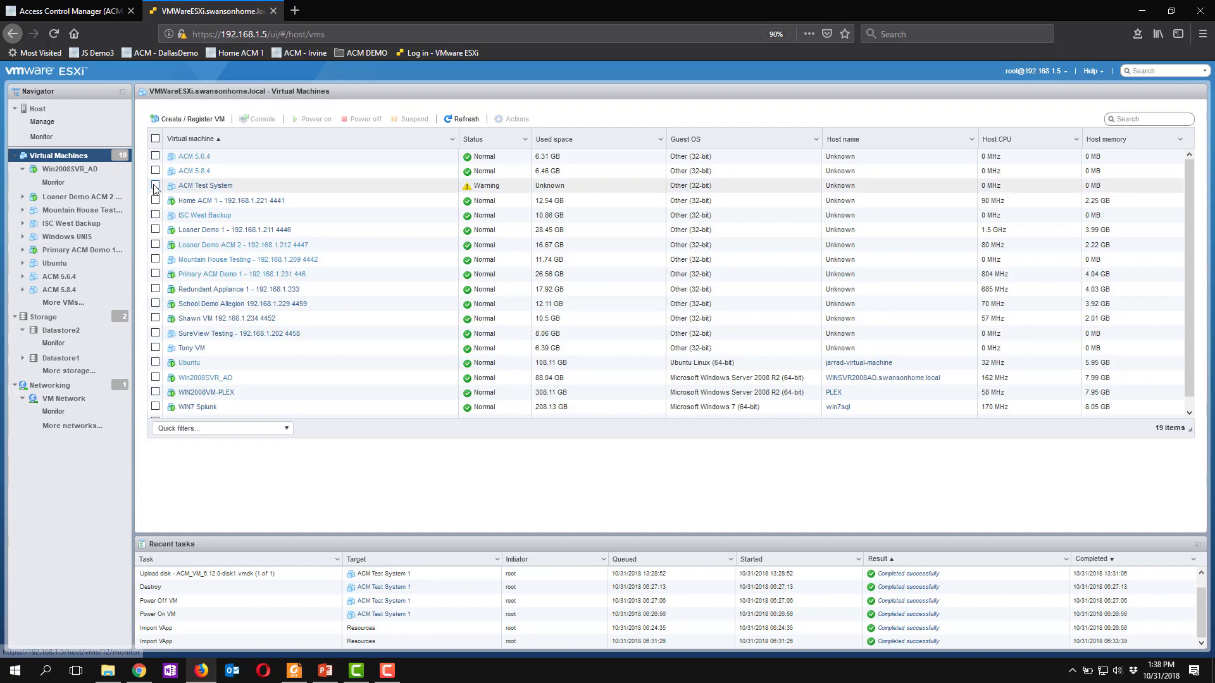
{"action": "left_click", "coordinate": [227, 190]}
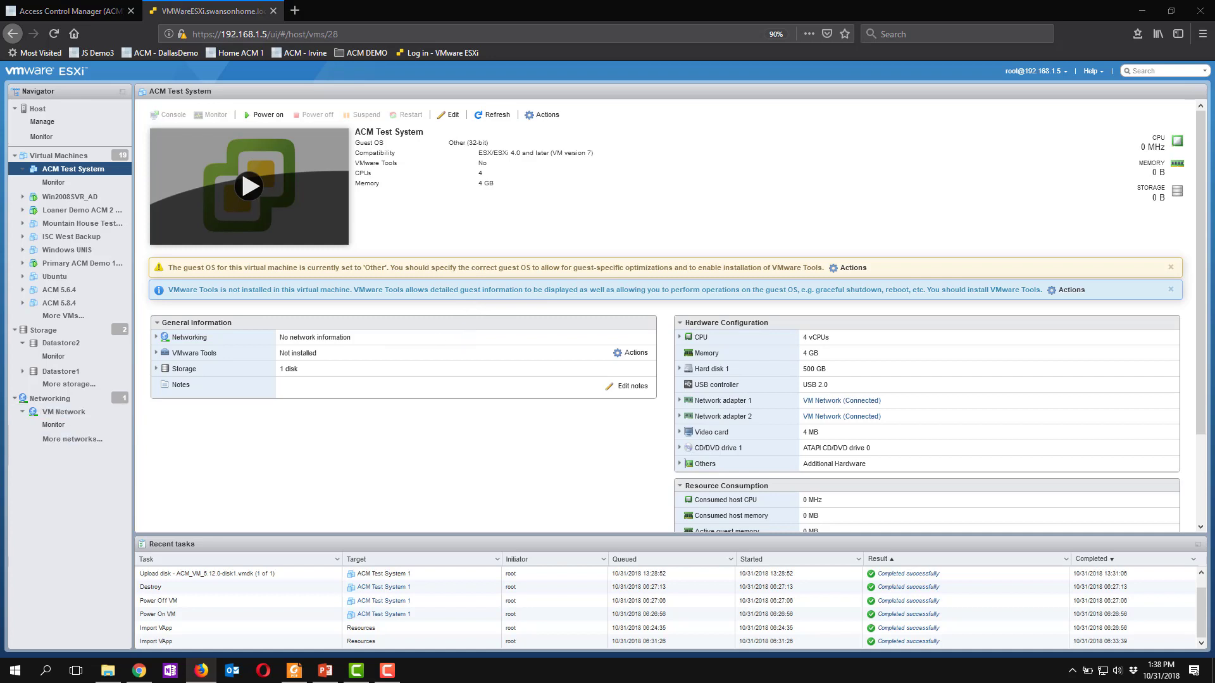
{"action": "left_click", "coordinate": [242, 191]}
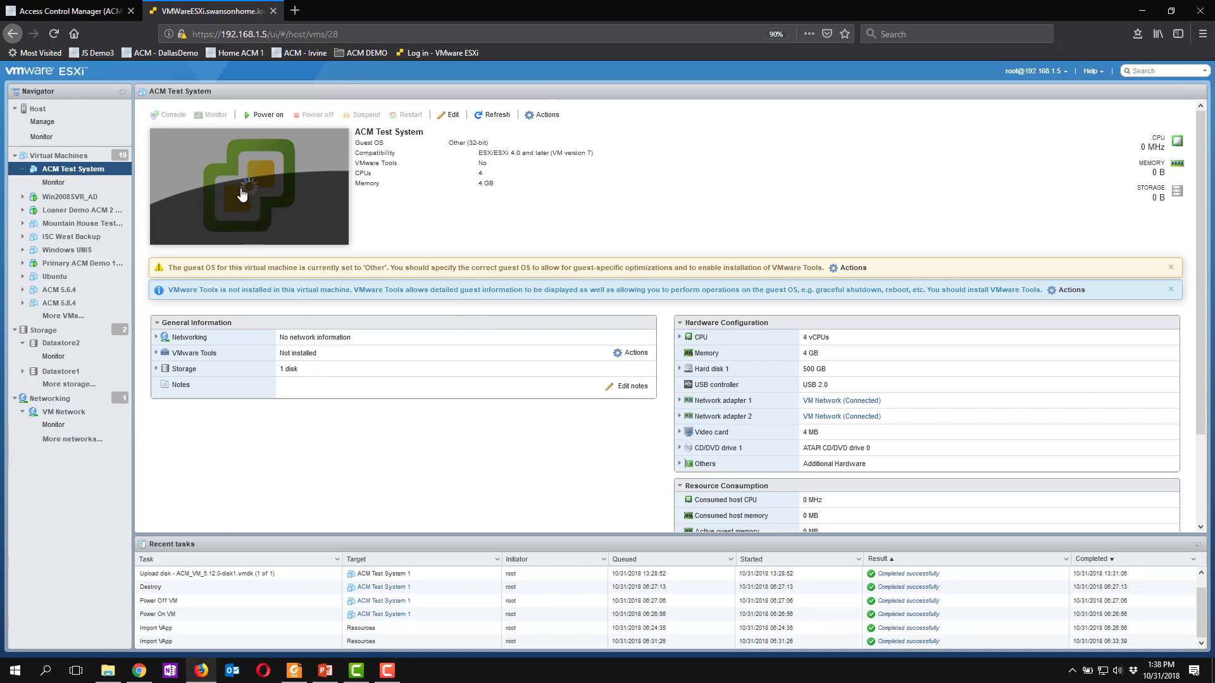
- View ACM Test System's boot progress in a browser console, moving the console aside before closing it
{"action": "left_click", "coordinate": [251, 203]}
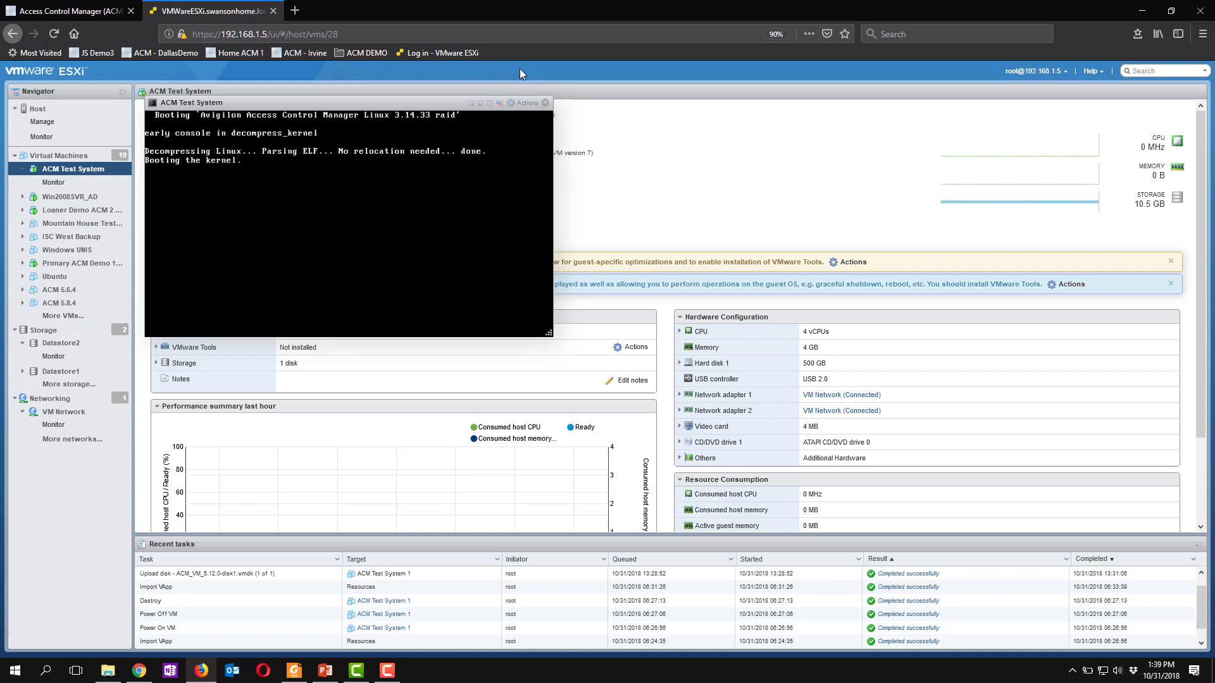
{"action": "left_click_drag", "start_coordinate": [418, 107], "coordinate": [686, 109]}
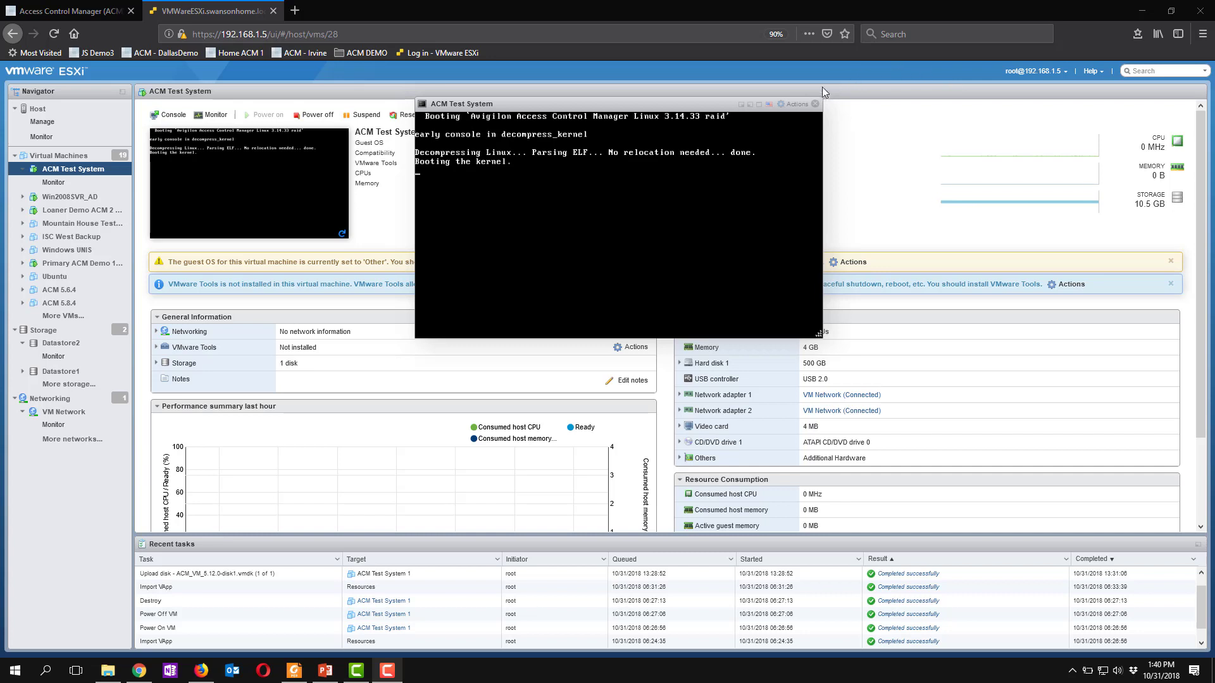
{"action": "left_click", "coordinate": [815, 105]}
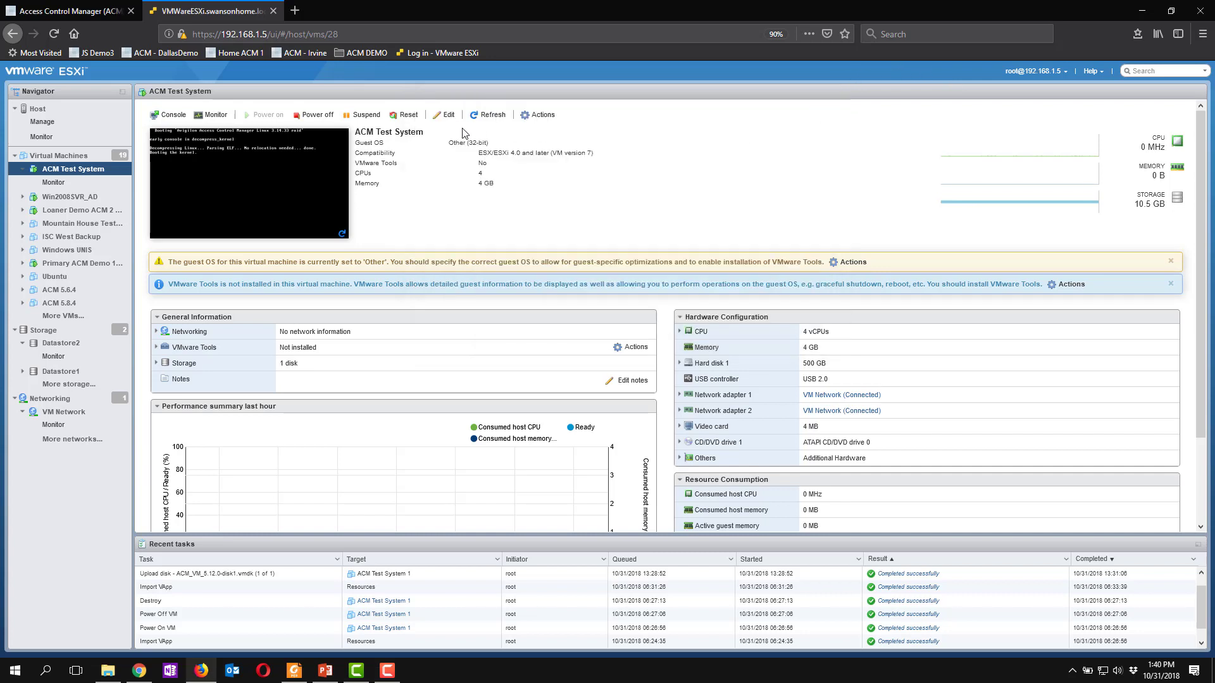
{"action": "left_click", "coordinate": [293, 12]}
{"action": "type", "text": "h"}
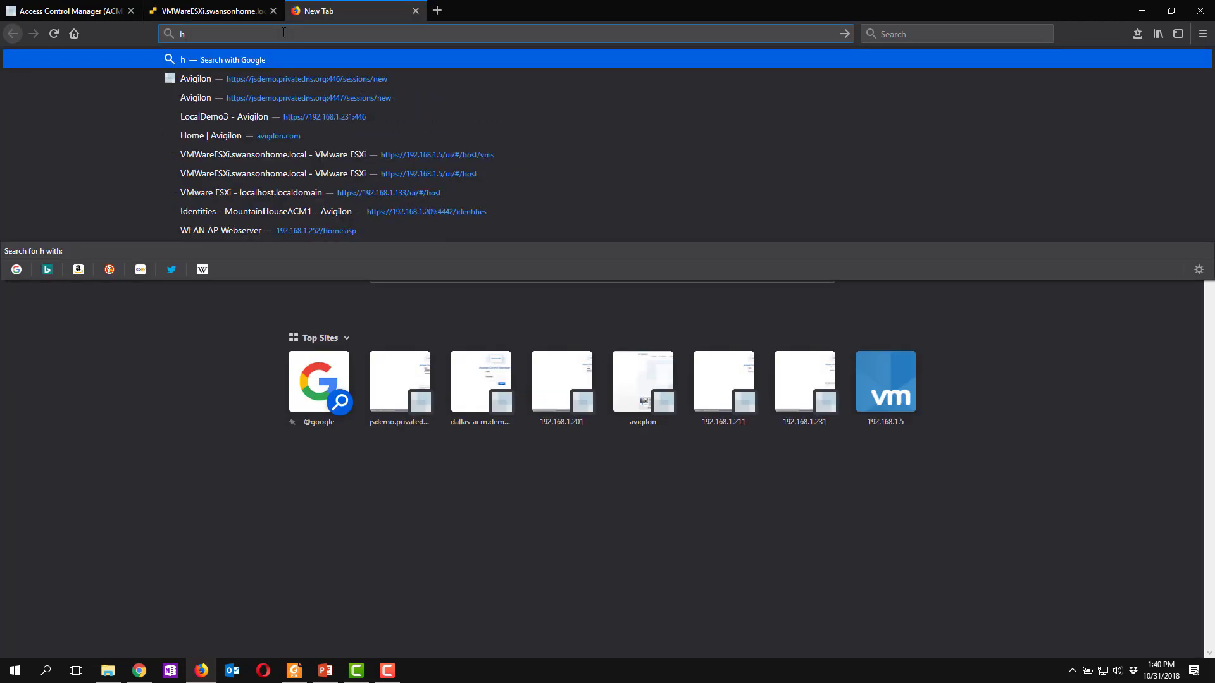
{"action": "type", "text": "ttps://"}
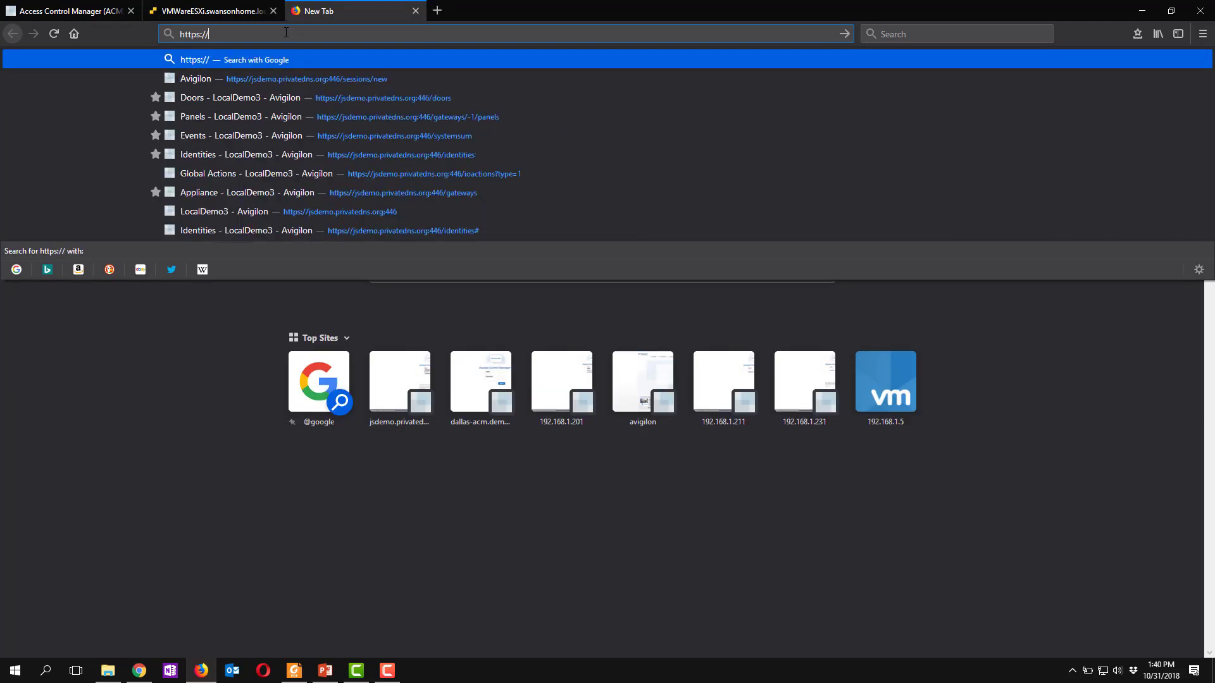
{"action": "type", "text": "192.168.1.20"}
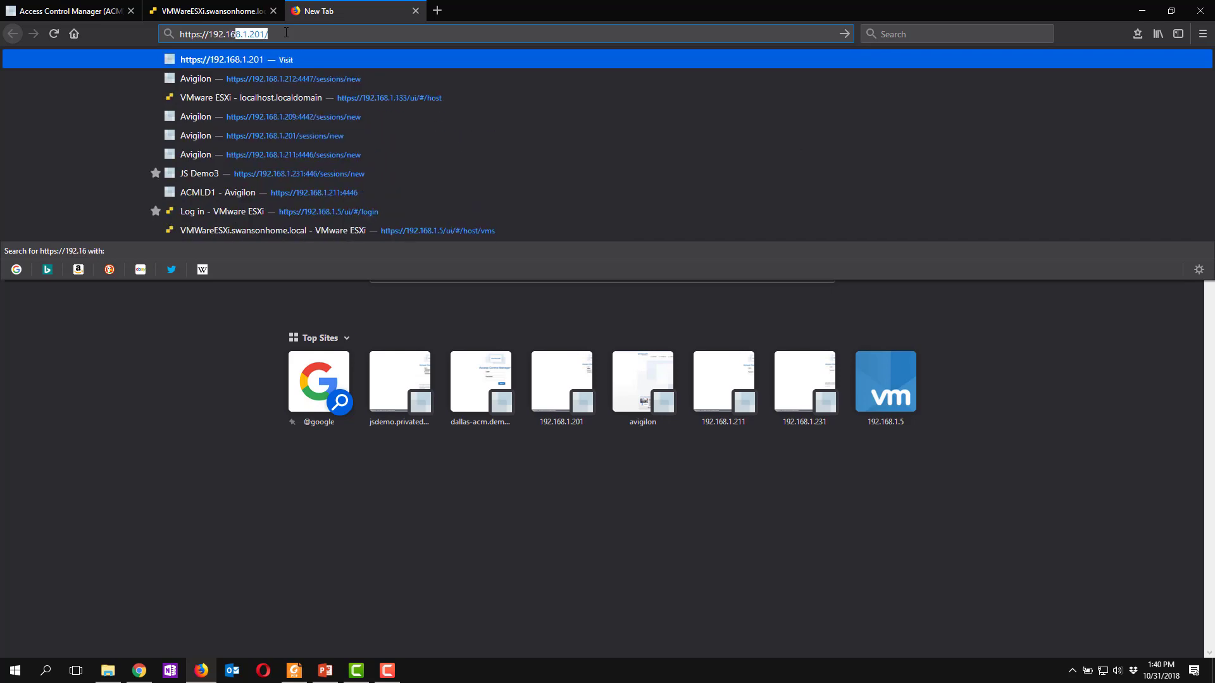
{"action": "type", "text": "1"}
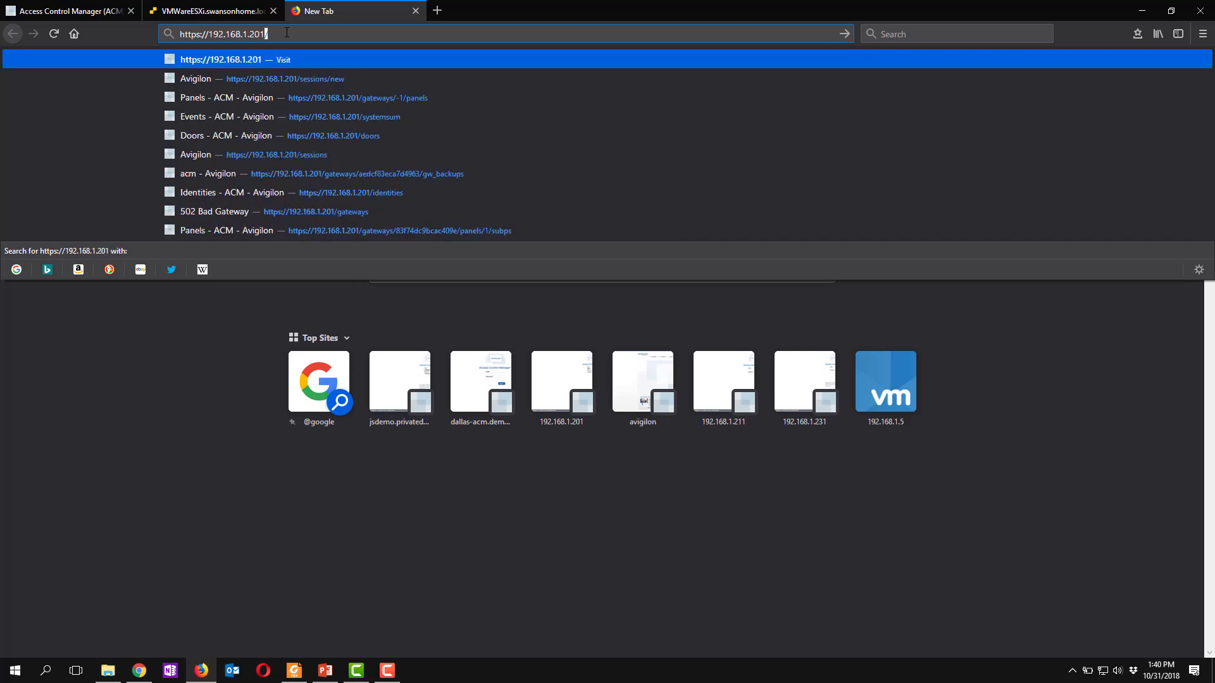
{"action": "key", "text": "Return"}
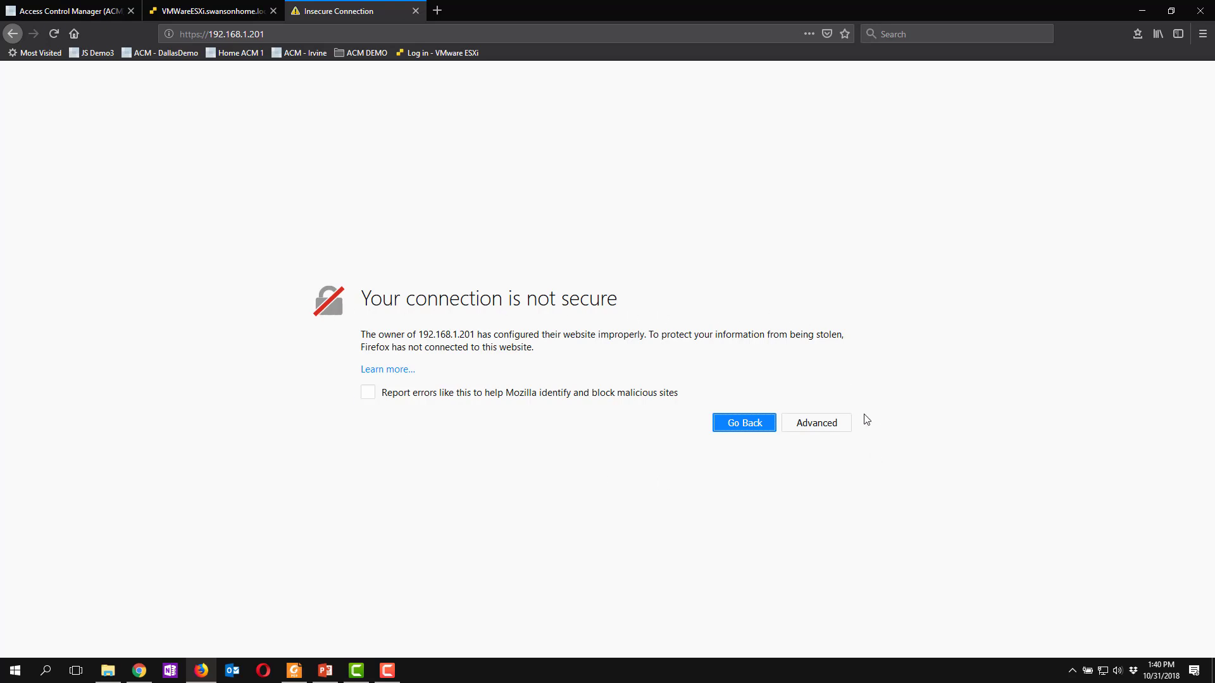
{"action": "left_click", "coordinate": [814, 428]}
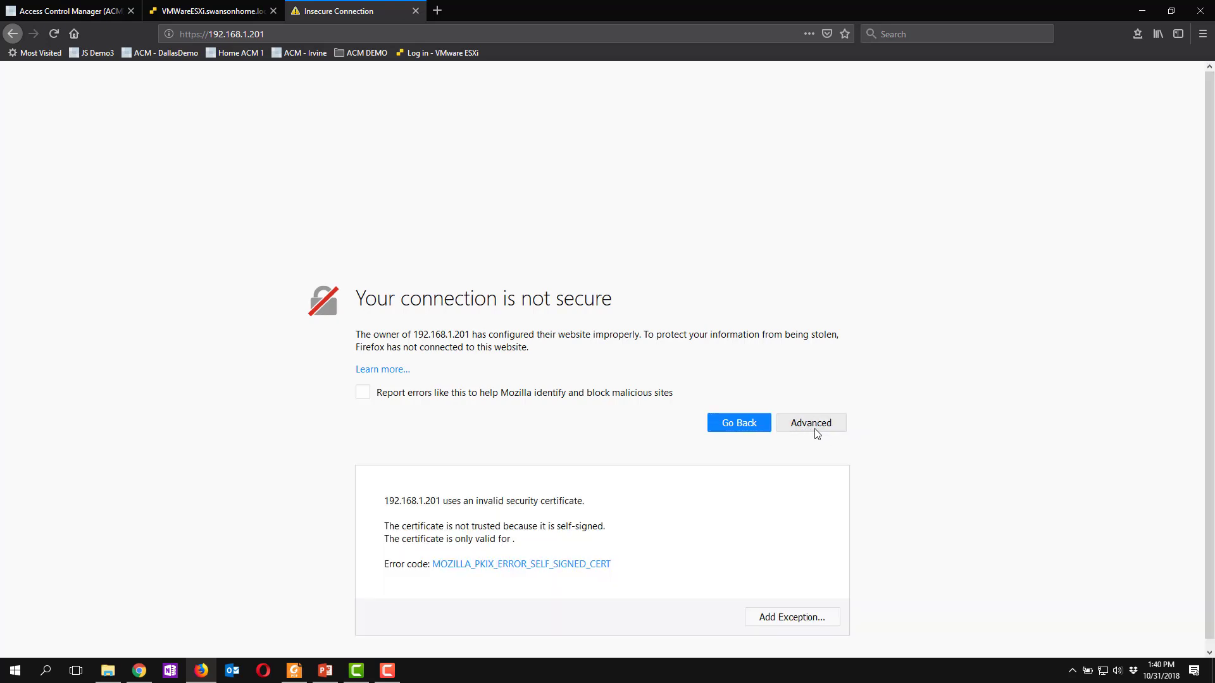
{"action": "left_click", "coordinate": [787, 609]}
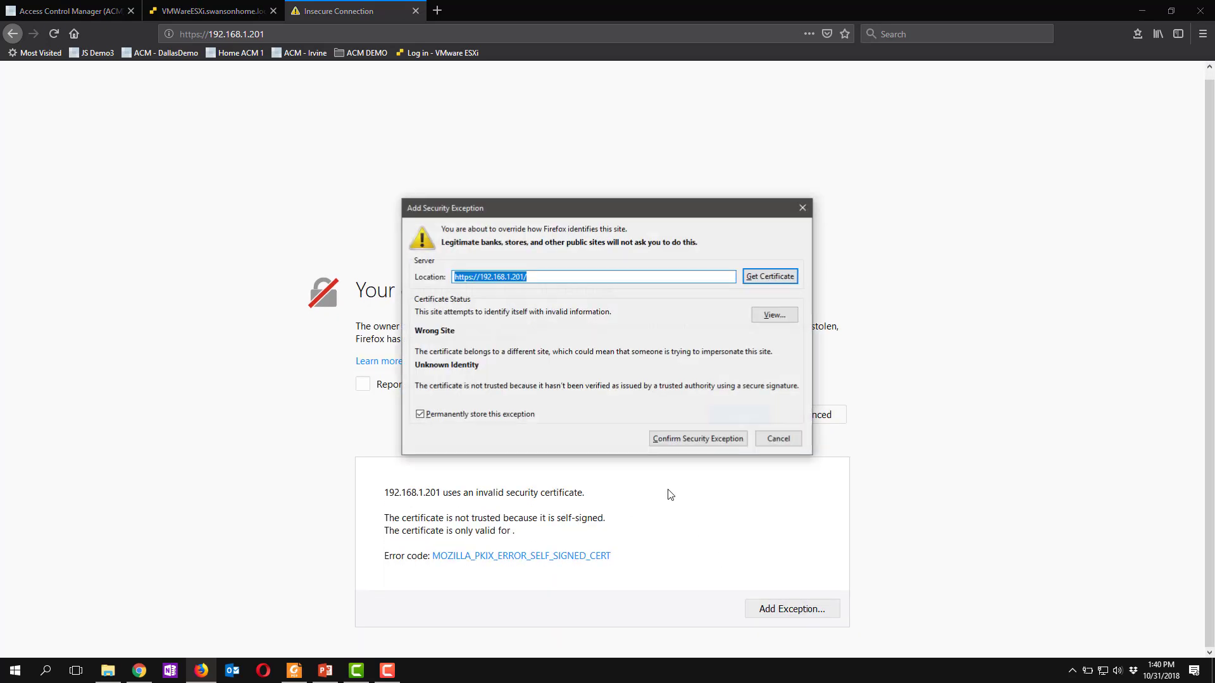
{"action": "left_click", "coordinate": [688, 439]}
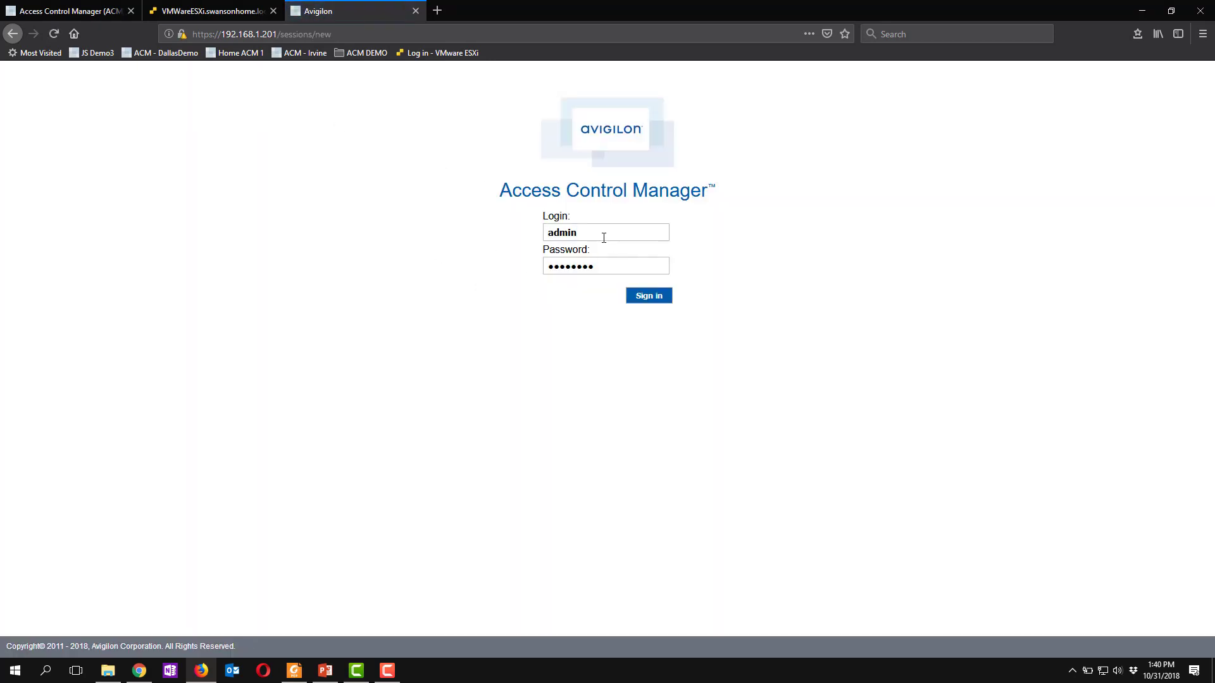
- Sign in to Access Control Manager with the login admin and the account password, declining to update the browser's saved login
{"action": "left_click", "coordinate": [592, 238]}
{"action": "left_click_drag", "start_coordinate": [593, 238], "coordinate": [521, 239]}
{"action": "type", "text": "admin"}
{"action": "key", "text": "Tab"}
{"action": "type", "text": "admin"}
{"action": "left_click", "coordinate": [640, 297]}
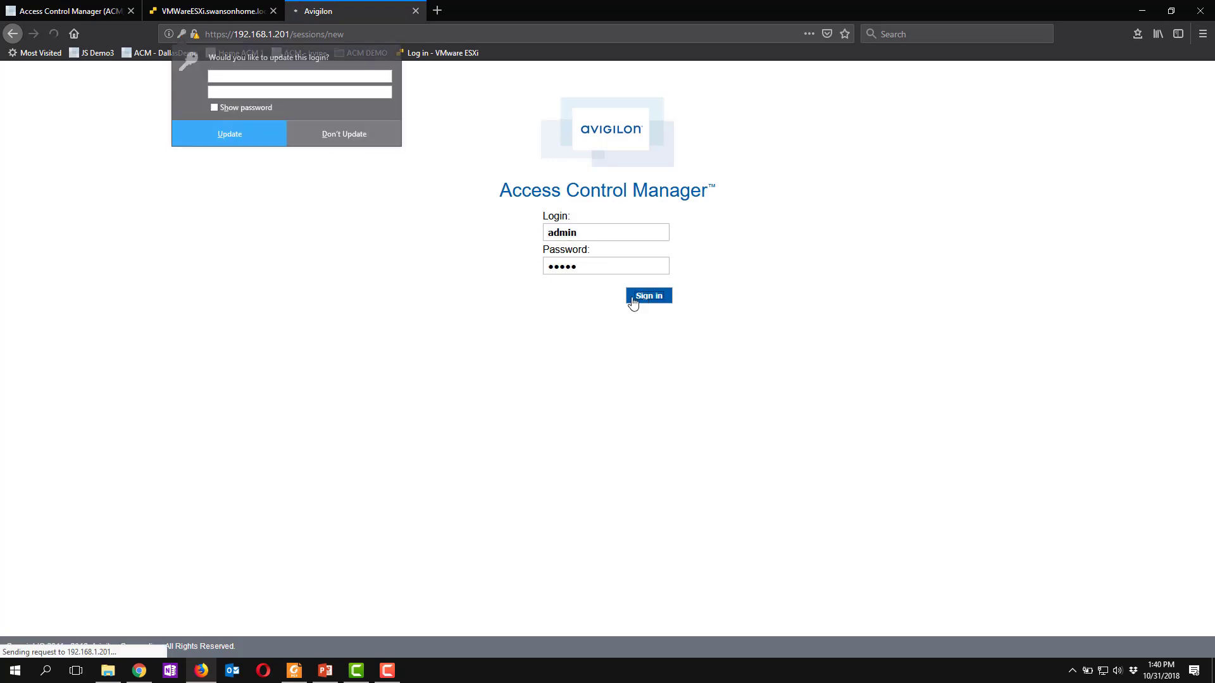
{"action": "left_click", "coordinate": [328, 140]}
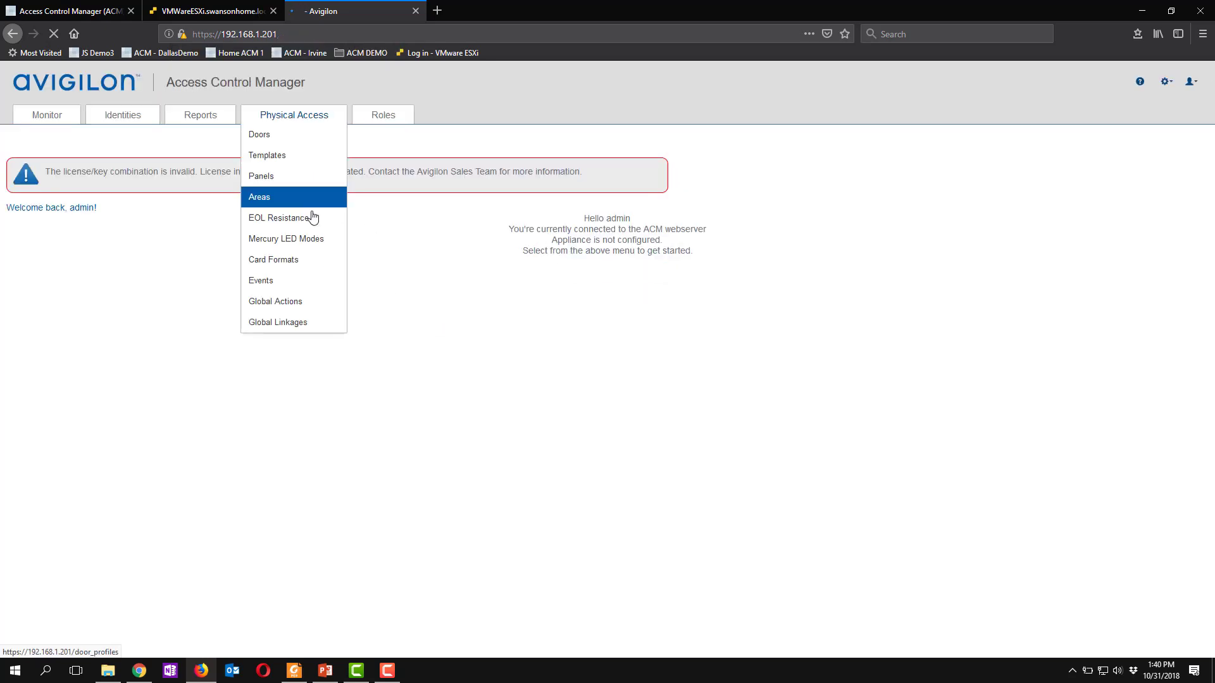